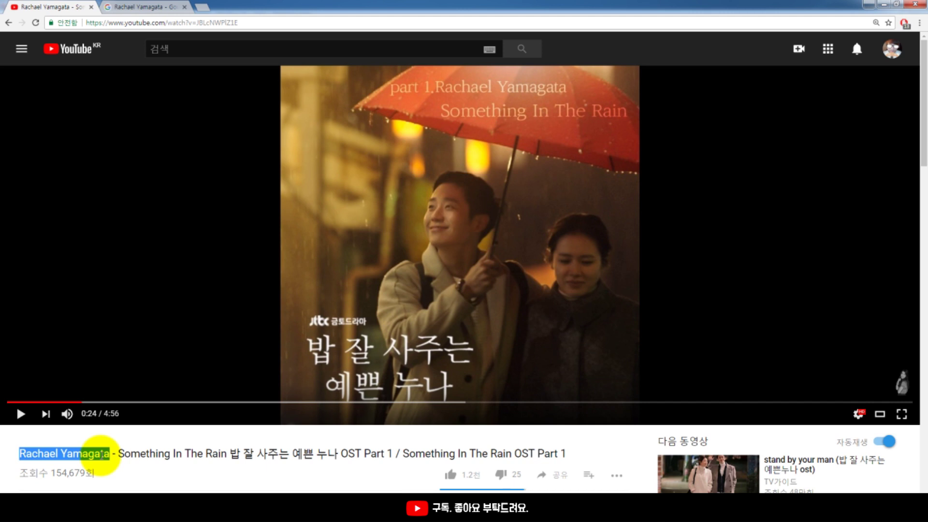
Switch from the YouTube video to the Cubase project and close the piano track's Addictive Keys instrument window
click(102, 453)
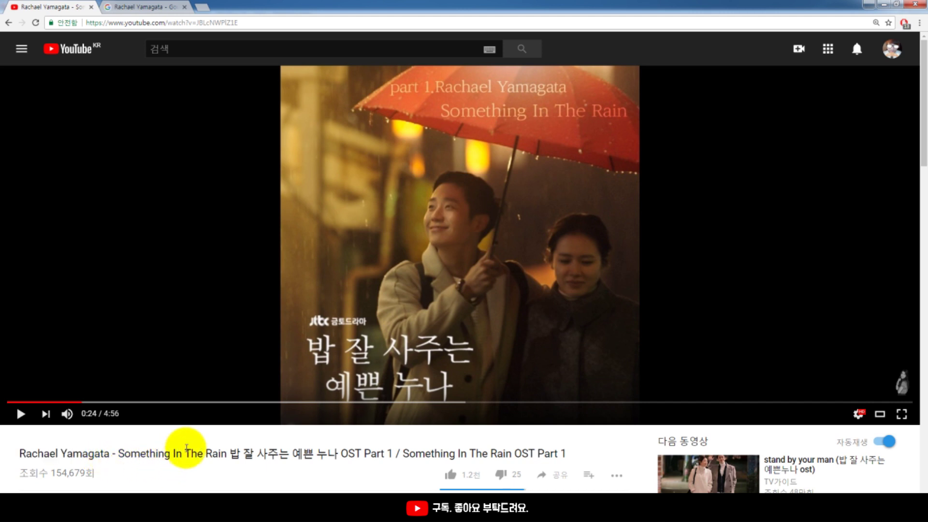
click(146, 510)
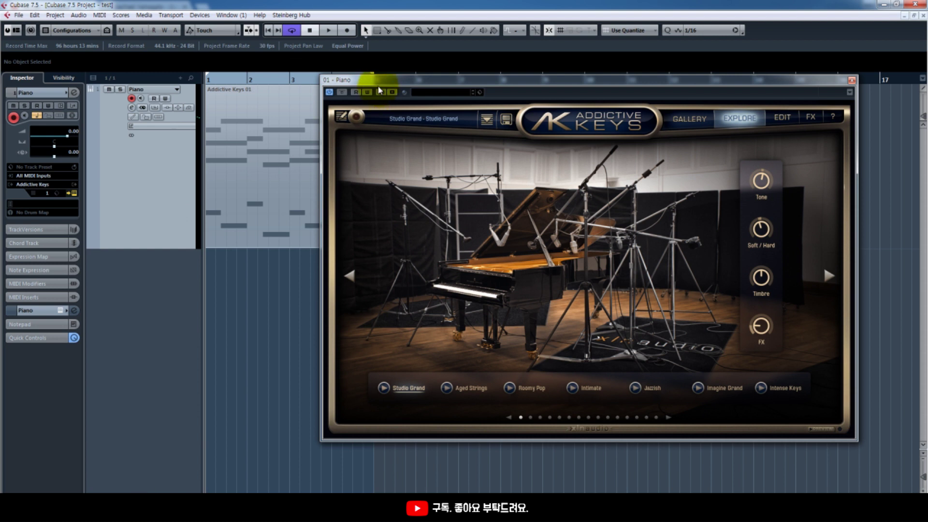
drag(379, 89, 380, 83)
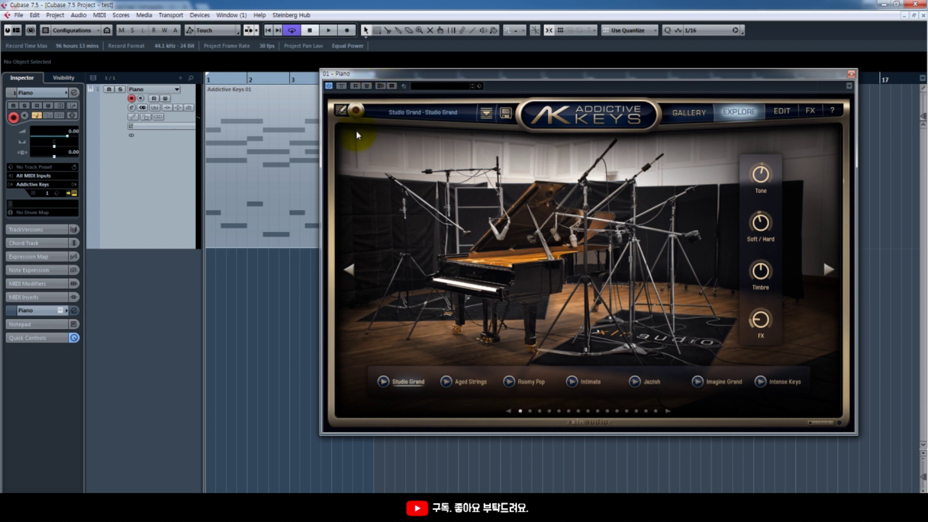
click(851, 74)
Open the piano part in the Key Editor and shrink the velocity lane to give the notes more room
drag(587, 274, 307, 139)
click(511, 278)
key(h)
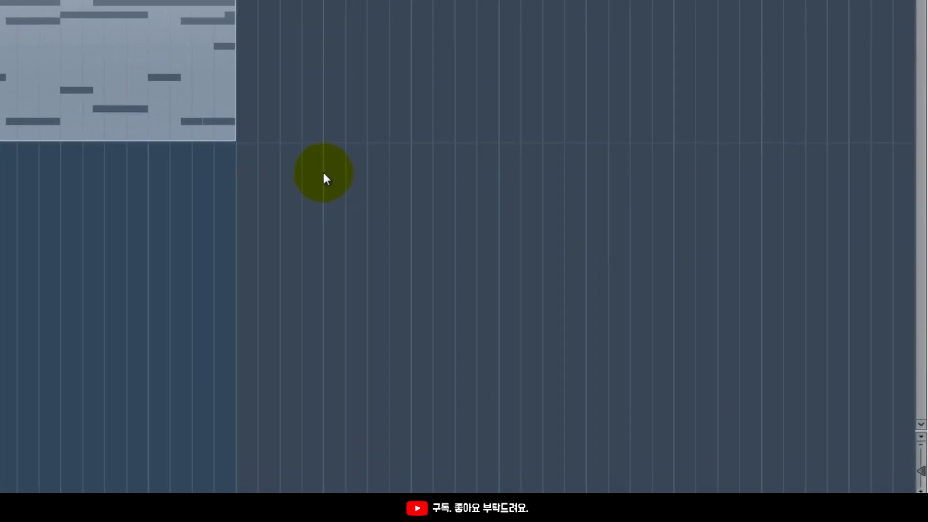
click(397, 191)
double_click(148, 50)
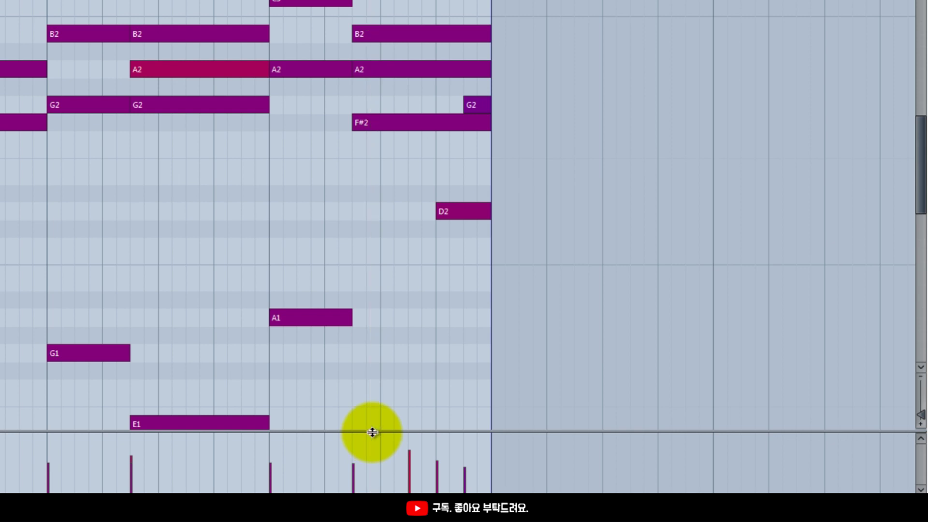
drag(370, 431, 371, 462)
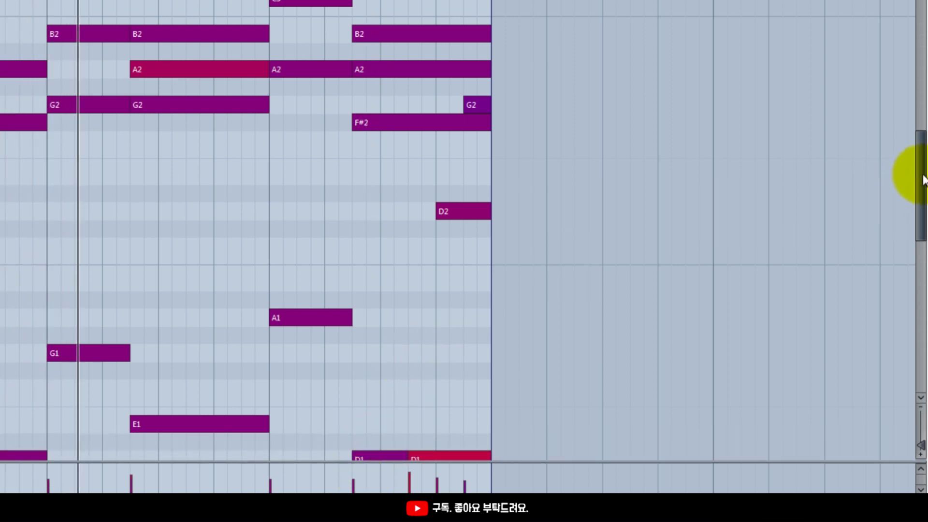
scroll(923, 177, down, 2)
scroll(922, 188, up, 1)
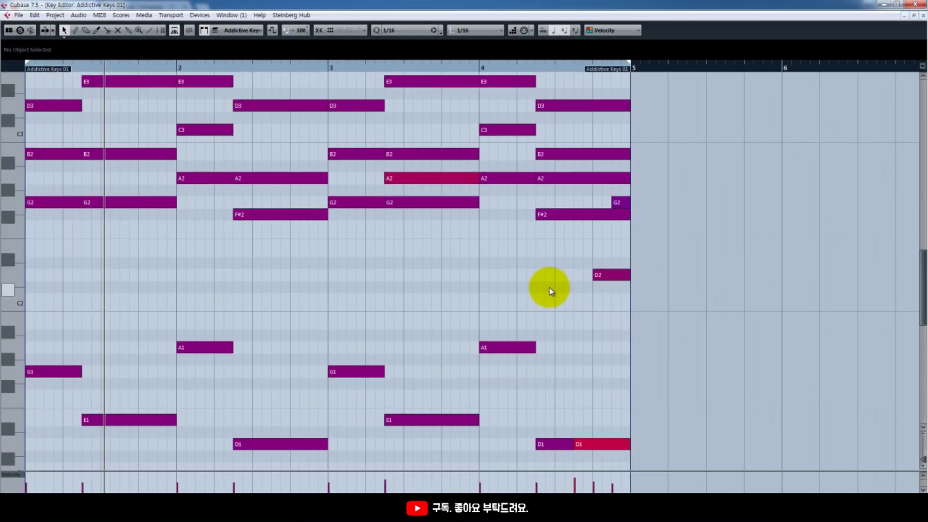
Select all chord and bass notes in the first two bars of the piano part
scroll(266, 390, down, 2)
drag(267, 391, 35, 167)
scroll(248, 315, up, 3)
drag(289, 351, 20, 140)
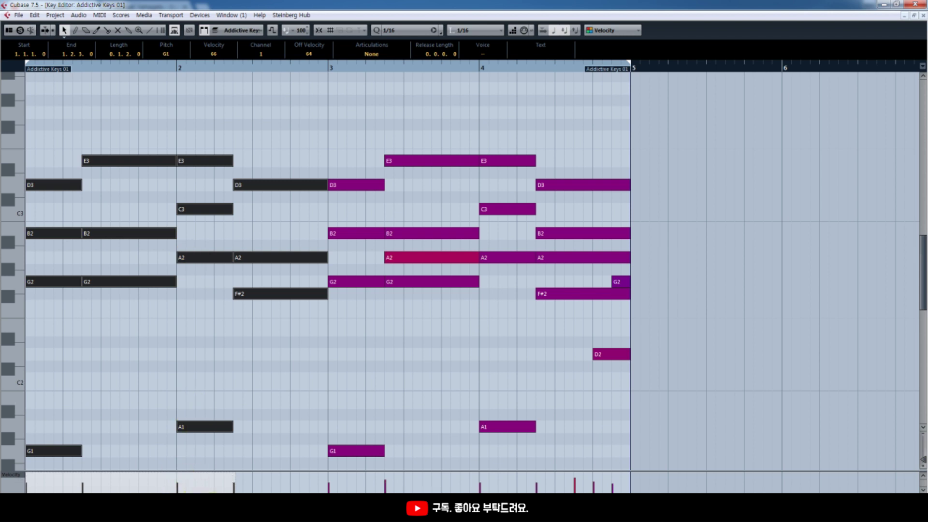
Bring up the Notepad chord memo and highlight the G - Em - Am - D progression and its Am chord
click(283, 503)
drag(503, 373, 377, 58)
drag(290, 85, 408, 86)
click(409, 85)
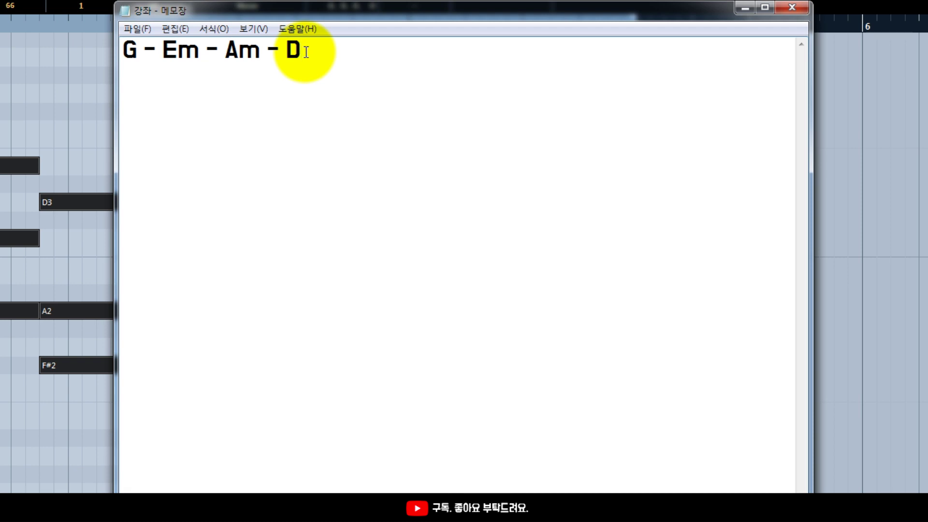
drag(225, 51, 245, 52)
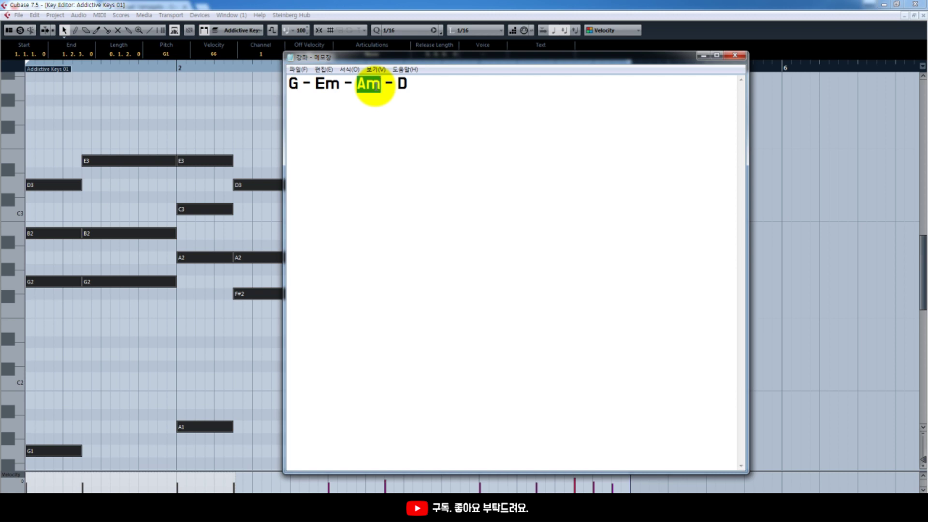
Return to the Key Editor and examine the notes of each chord in the first two bars by selecting them
click(187, 404)
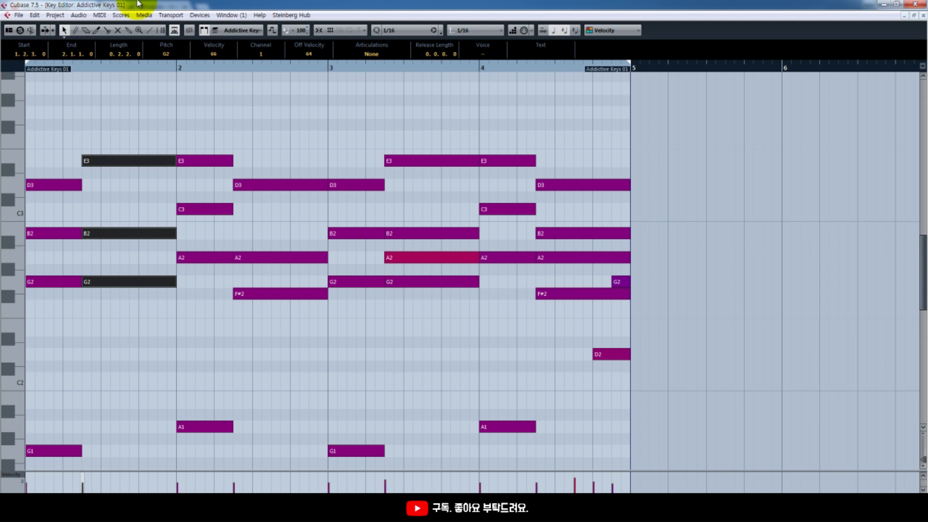
drag(290, 136, 278, 327)
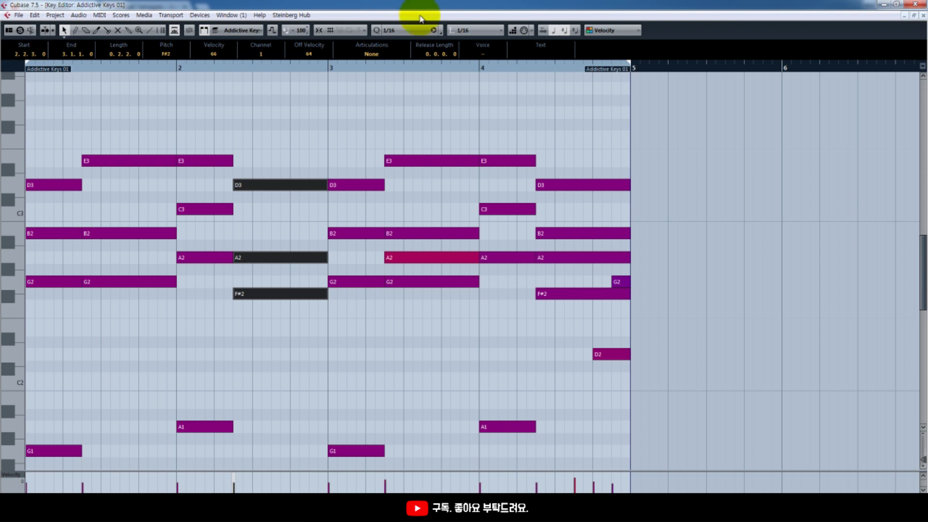
drag(48, 209, 55, 311)
drag(111, 329, 280, 155)
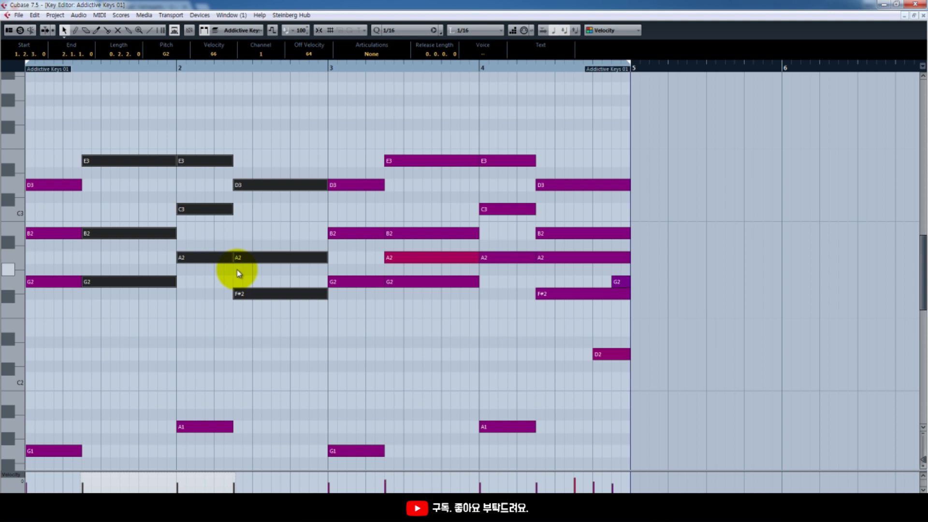
key(space)
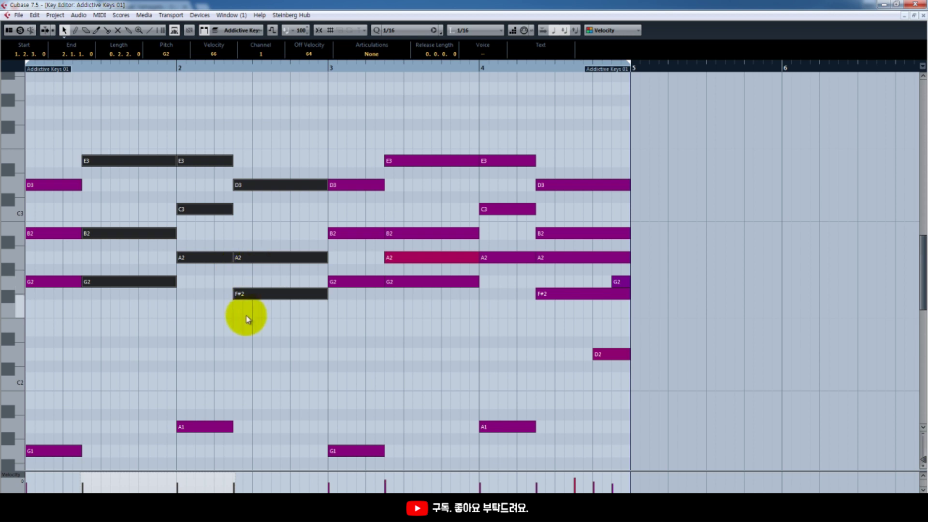
Switch to the major chord table image and circle G, Em, Am and D in the G row
key(alt+Tab)
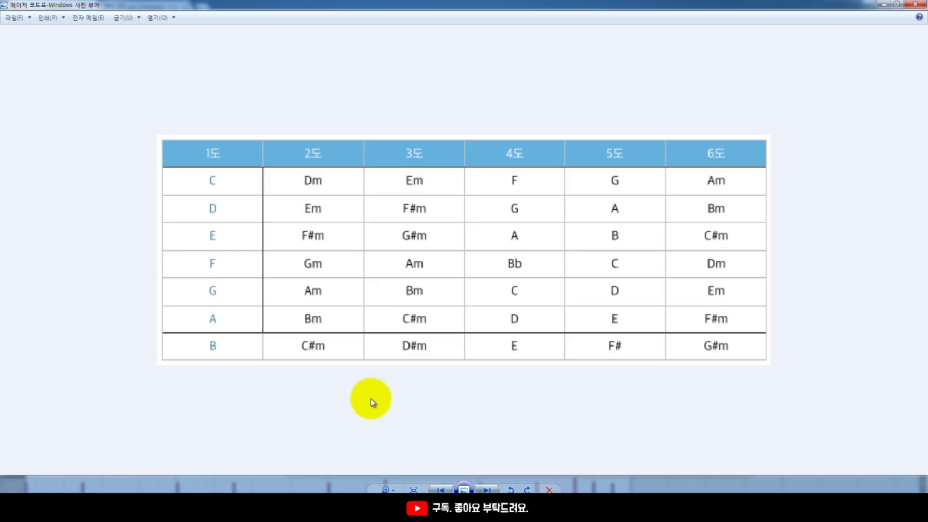
mouse_move(228, 303)
mouse_down()
mouse_move(203, 310)
mouse_move(201, 273)
mouse_move(234, 286)
mouse_move(228, 305)
mouse_up()
mouse_move(46, 149)
mouse_down()
mouse_move(60, 171)
mouse_move(99, 134)
mouse_up()
mouse_move(829, 181)
mouse_down()
mouse_move(790, 201)
mouse_move(775, 178)
mouse_move(795, 157)
mouse_move(823, 160)
mouse_move(832, 189)
mouse_up()
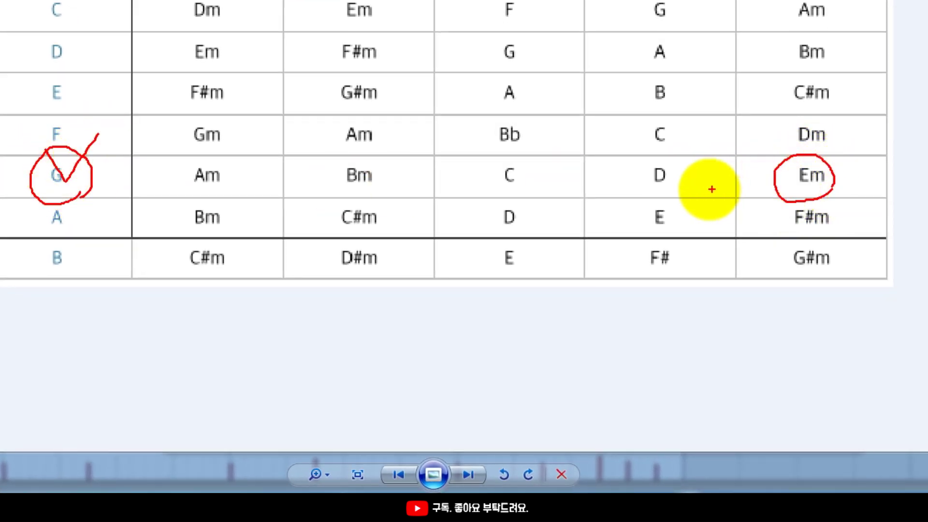
mouse_move(243, 194)
mouse_down()
mouse_move(182, 196)
mouse_move(177, 174)
mouse_move(218, 159)
mouse_move(238, 203)
mouse_up()
mouse_move(677, 193)
mouse_down()
mouse_move(639, 197)
mouse_move(618, 182)
mouse_move(631, 161)
mouse_move(656, 153)
mouse_move(683, 160)
mouse_move(670, 196)
mouse_up()
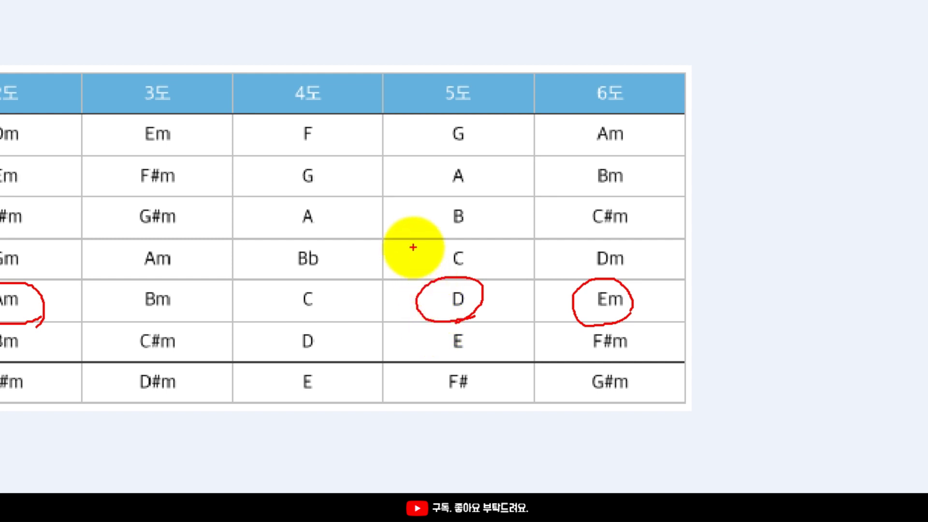
Bracket the 4도 to 6도 columns, circle the 5도 and 6도 headings, and write +α beside the table
mouse_move(249, 69)
mouse_down()
mouse_move(235, 114)
mouse_move(248, 383)
mouse_move(260, 418)
mouse_up()
mouse_move(686, 70)
mouse_down()
mouse_move(700, 172)
mouse_move(699, 306)
mouse_move(670, 412)
mouse_up()
mouse_move(493, 103)
mouse_down()
mouse_move(431, 110)
mouse_move(489, 88)
mouse_up()
mouse_move(624, 106)
mouse_down()
mouse_move(596, 114)
mouse_move(643, 108)
mouse_up()
drag(748, 125, 787, 125)
drag(765, 103, 763, 141)
mouse_move(819, 98)
mouse_down()
mouse_move(815, 155)
mouse_move(824, 168)
mouse_move(855, 165)
mouse_up()
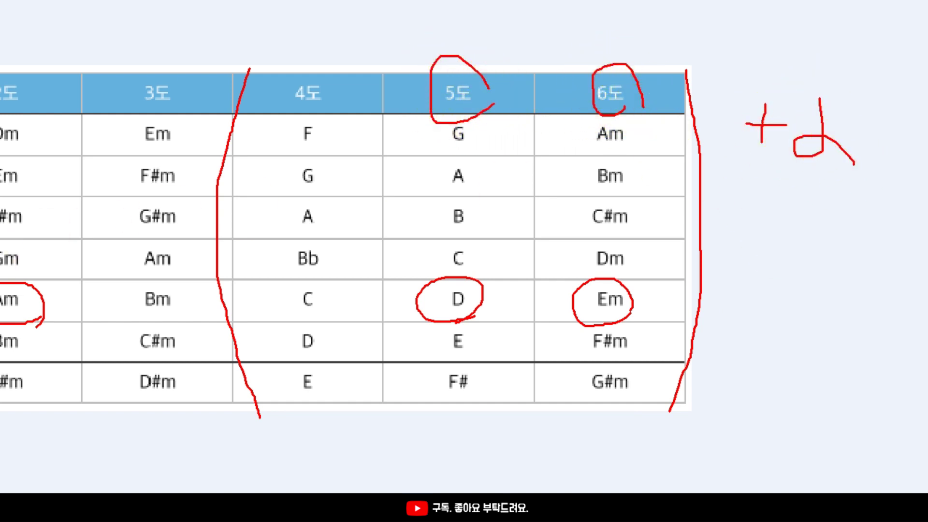
Underline Am, write 1, 2, 5 and 6 above the matching columns, and clear all annotations from the table
drag(1, 324, 51, 325)
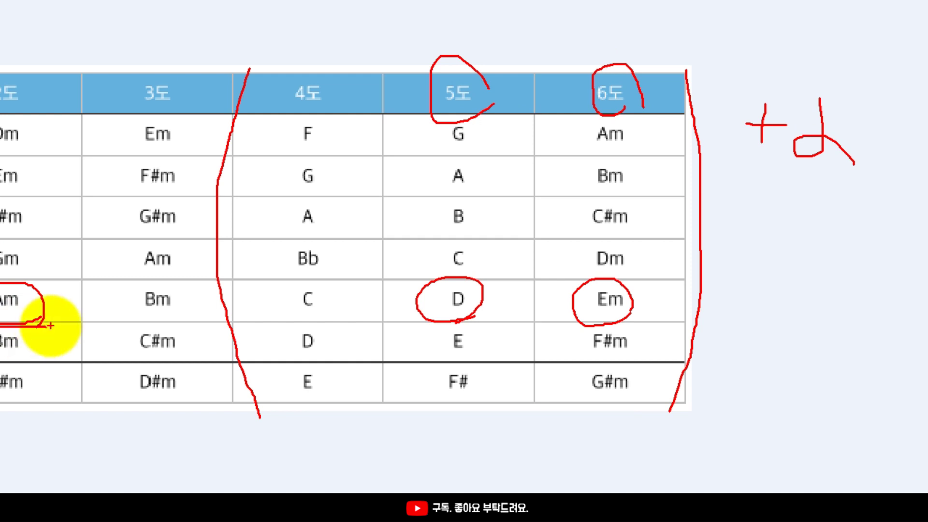
drag(209, 105, 201, 134)
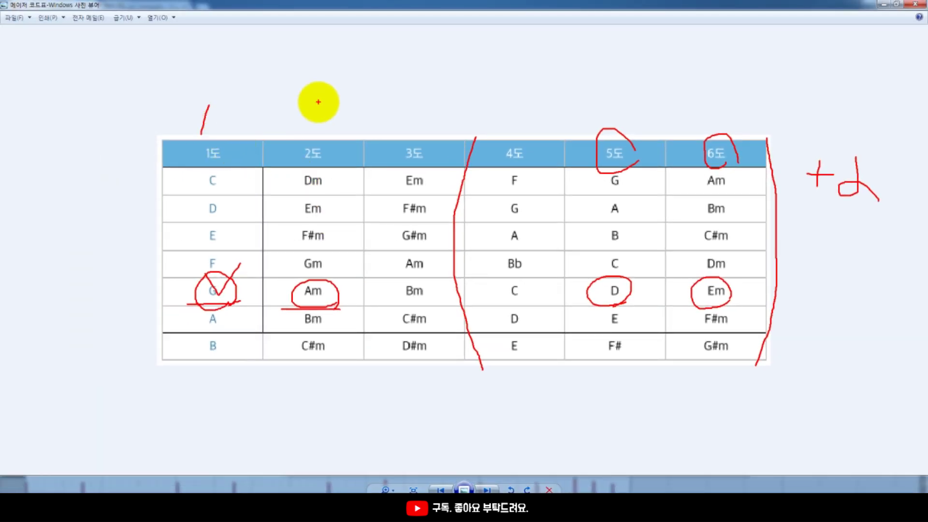
drag(319, 103, 341, 133)
mouse_move(615, 93)
mouse_down()
mouse_move(617, 124)
mouse_move(649, 116)
mouse_up()
mouse_move(709, 96)
mouse_down()
mouse_move(715, 121)
mouse_move(705, 131)
mouse_up()
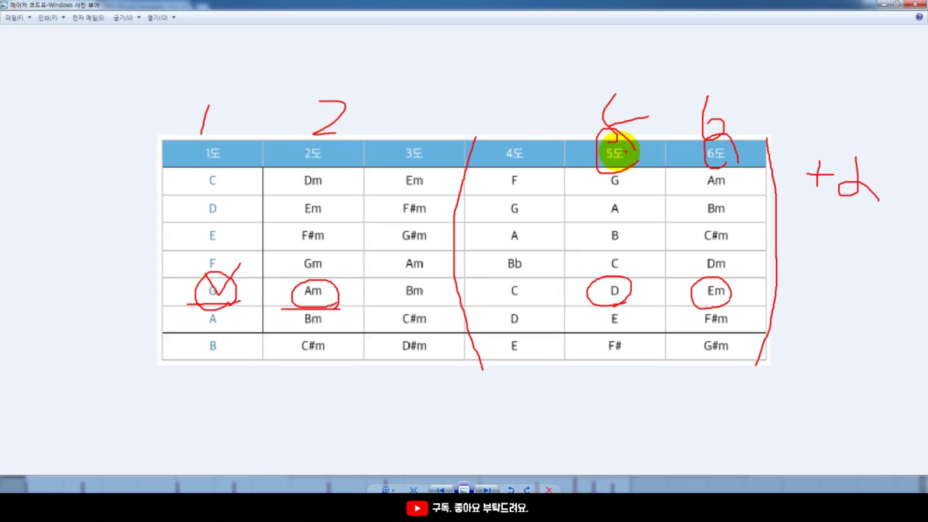
drag(477, 127, 467, 168)
drag(763, 123, 760, 170)
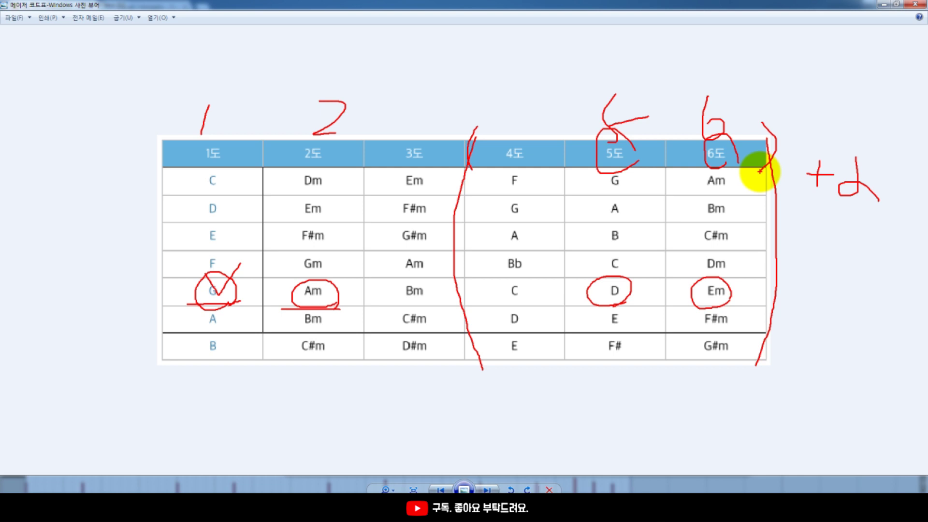
key(e)
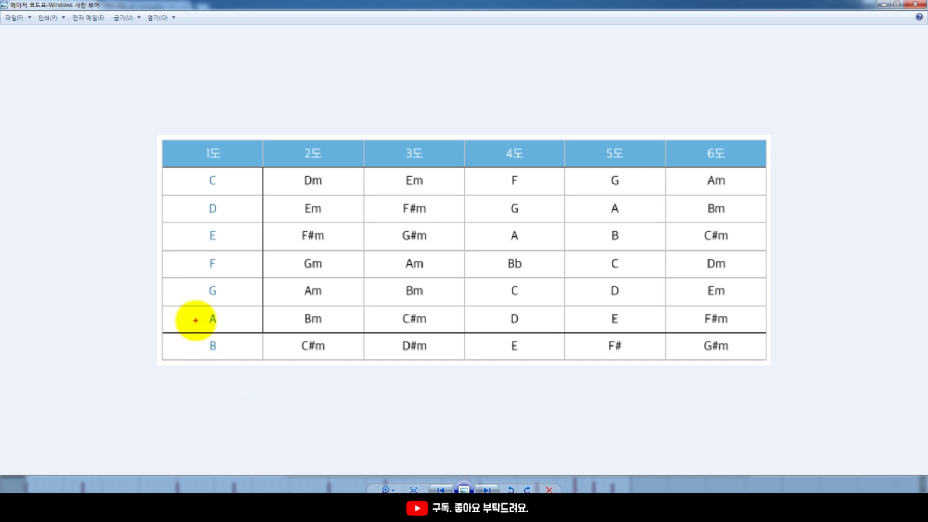
Mark the 1도 column, circle the 1도, 2도, 5도 and 6도 headings, bracket columns 4도 to 6도, and clear the marks
mouse_move(199, 180)
mouse_down()
mouse_move(176, 235)
mouse_move(184, 360)
mouse_up()
drag(216, 167, 229, 165)
mouse_move(330, 163)
mouse_down()
mouse_move(300, 145)
mouse_move(331, 164)
mouse_up()
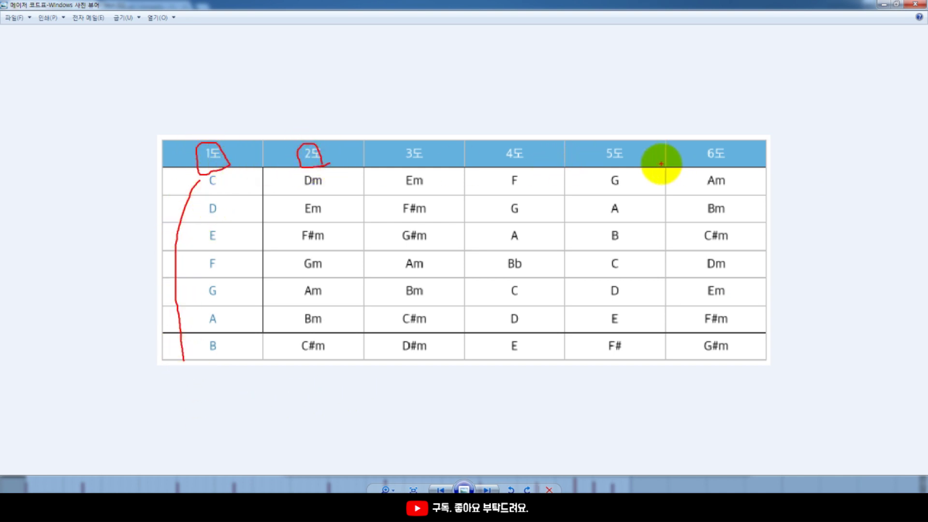
mouse_move(628, 165)
mouse_down()
mouse_move(596, 166)
mouse_move(619, 137)
mouse_move(627, 166)
mouse_up()
mouse_move(691, 165)
mouse_down()
mouse_move(695, 145)
mouse_move(727, 164)
mouse_up()
mouse_move(492, 148)
mouse_down()
mouse_move(470, 241)
mouse_move(478, 349)
mouse_up()
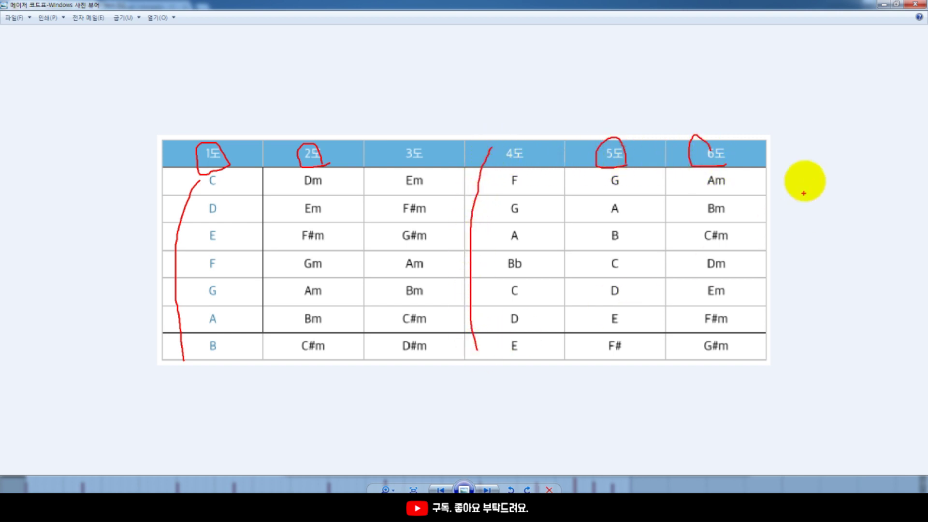
mouse_move(769, 140)
mouse_down()
mouse_move(795, 205)
mouse_move(797, 315)
mouse_move(781, 367)
mouse_up()
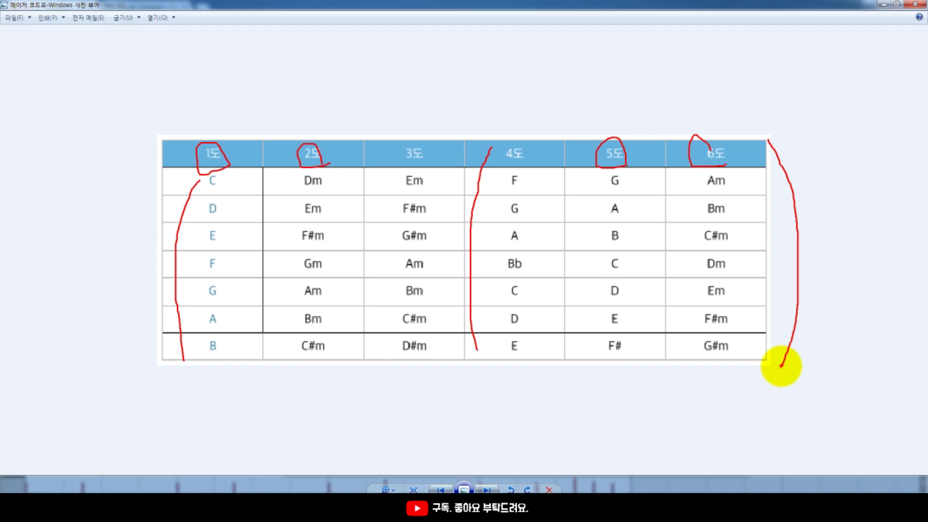
key(e)
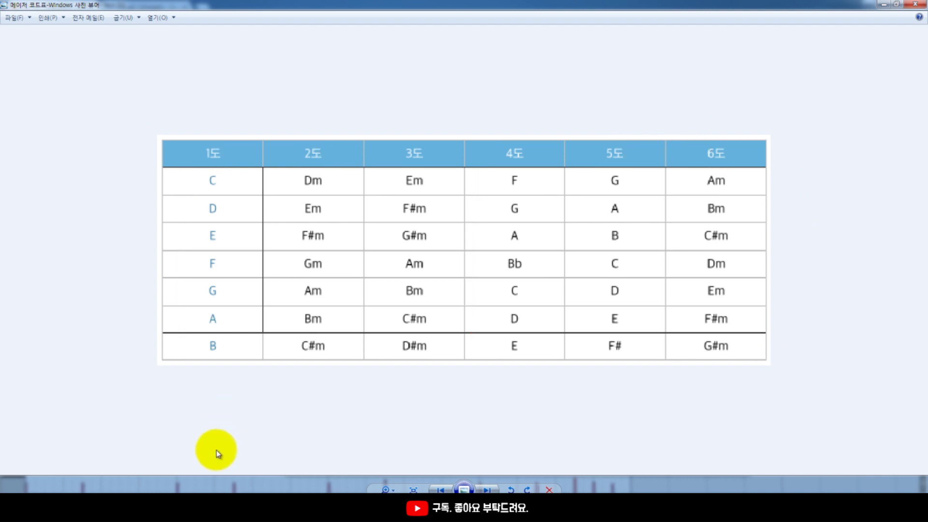
Circle and tick G, Em, Am and D in the G row of the chord table, and exit the annotation mode
drag(198, 303, 230, 302)
mouse_move(615, 277)
mouse_down()
mouse_move(601, 290)
mouse_move(626, 306)
mouse_up()
mouse_move(720, 304)
mouse_down()
mouse_move(698, 285)
mouse_move(735, 283)
mouse_move(735, 307)
mouse_up()
mouse_move(216, 271)
mouse_down()
mouse_move(201, 297)
mouse_move(232, 302)
mouse_up()
drag(317, 279, 332, 300)
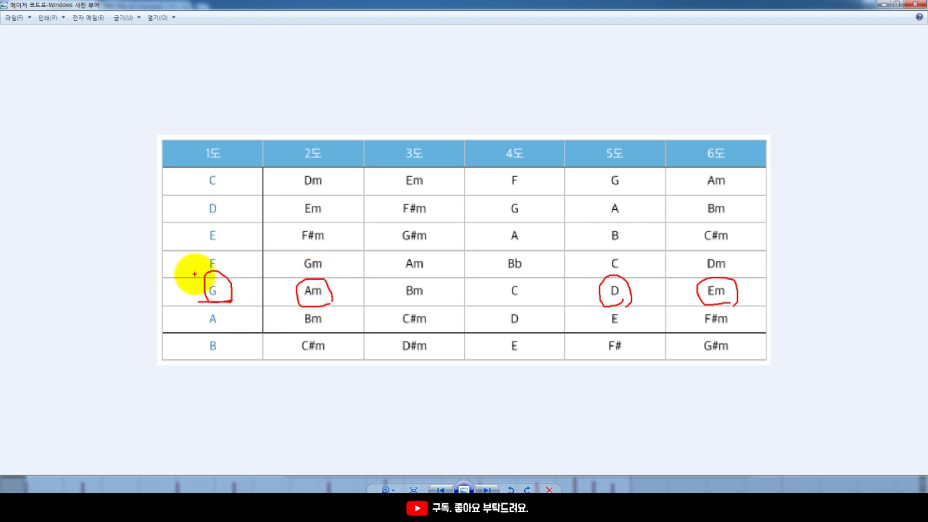
mouse_move(196, 275)
mouse_down()
mouse_move(211, 299)
mouse_move(235, 251)
mouse_up()
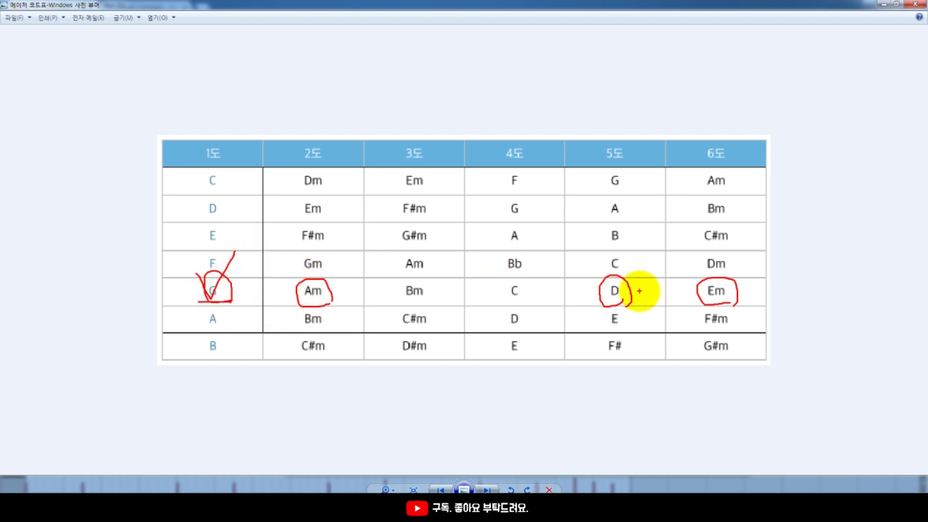
drag(705, 266, 745, 250)
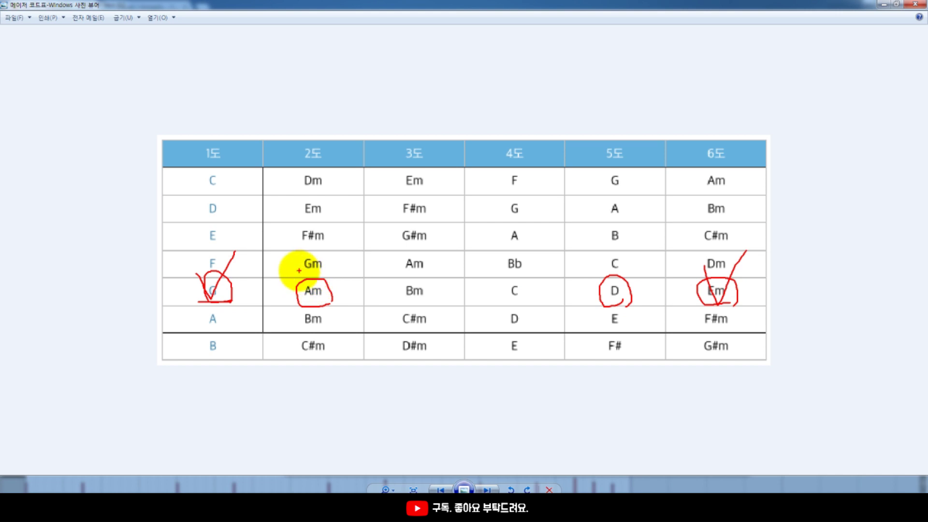
mouse_move(298, 267)
mouse_down()
mouse_move(309, 284)
mouse_move(338, 244)
mouse_up()
mouse_move(616, 284)
mouse_down()
mouse_move(622, 302)
mouse_move(647, 239)
mouse_up()
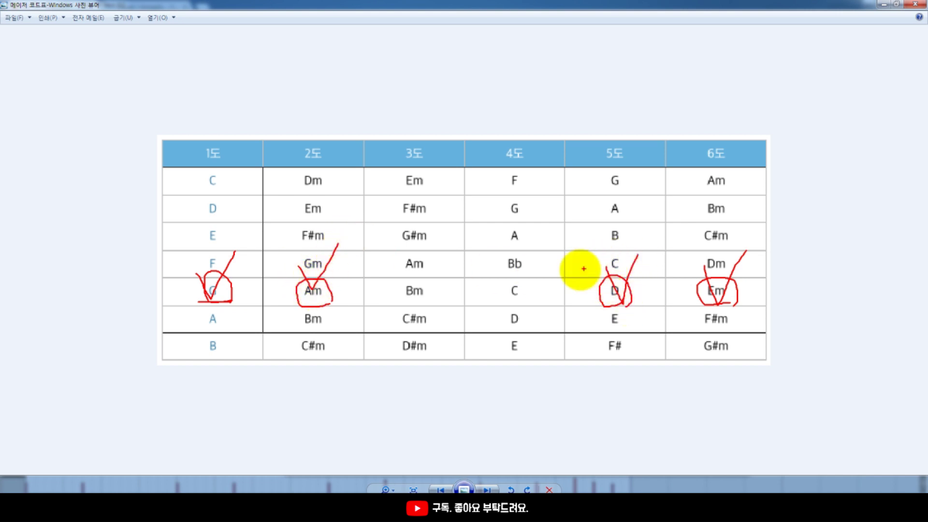
key(Escape)
Bring up the Notepad chord memo again and highlight the G - Em - Am - D progression
click(237, 507)
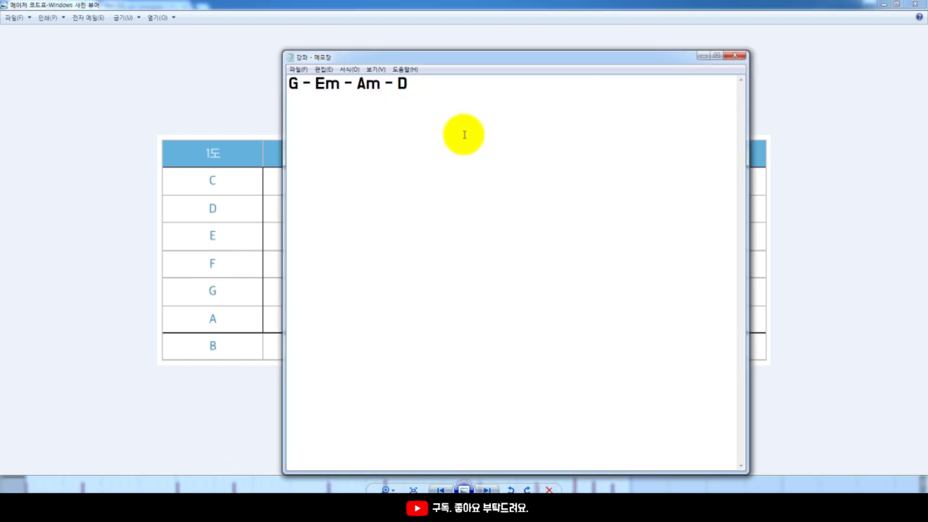
drag(464, 112, 280, 101)
click(454, 14)
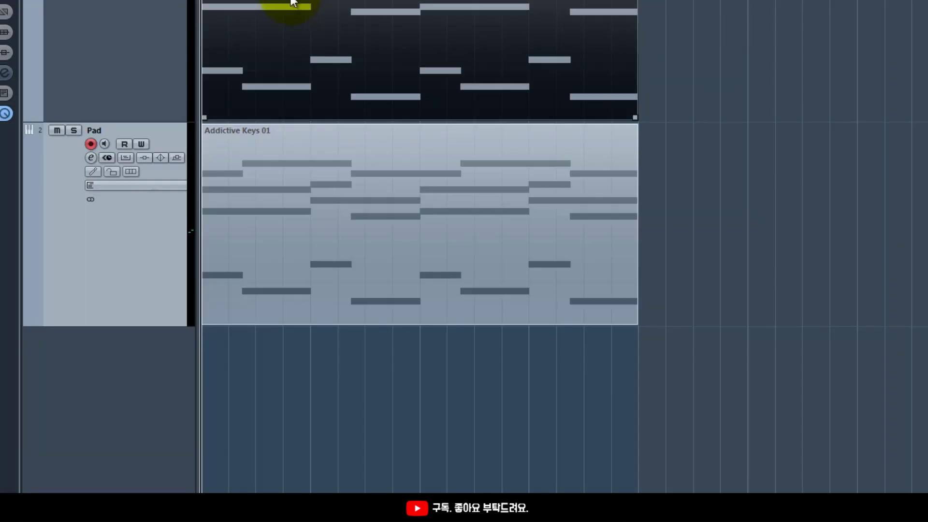
Deselect the piano part in the Cubase project and open the Pad track's part for editing
click(836, 52)
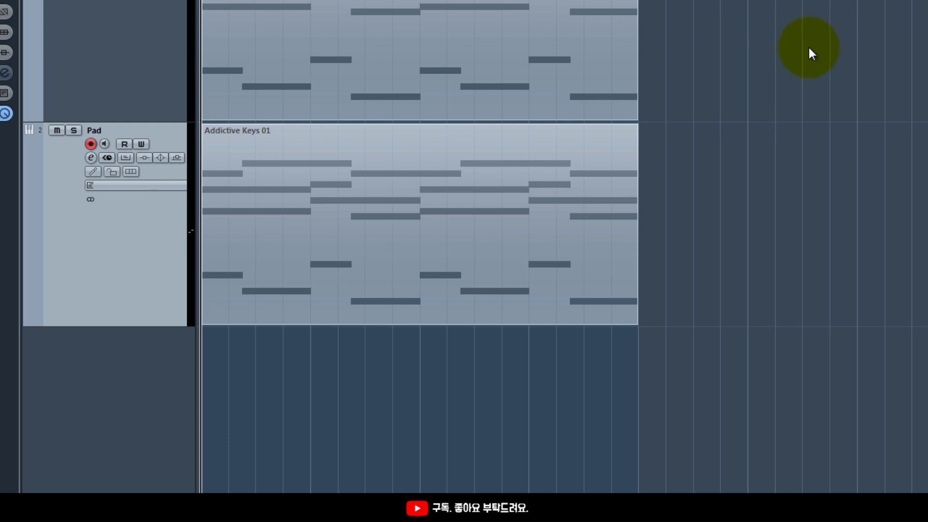
double_click(483, 232)
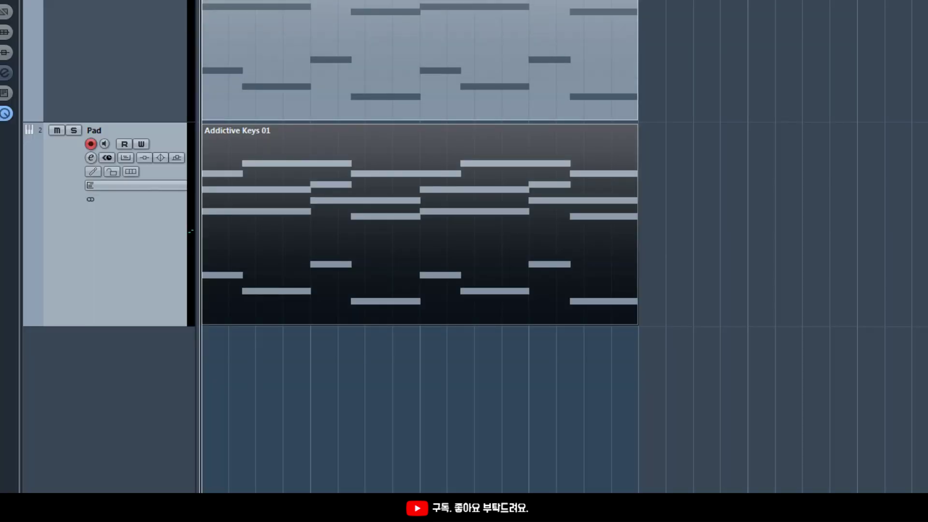
Solo the Pad track, open its part in the Key Editor and listen to the chord notes on their own
click(69, 131)
double_click(379, 176)
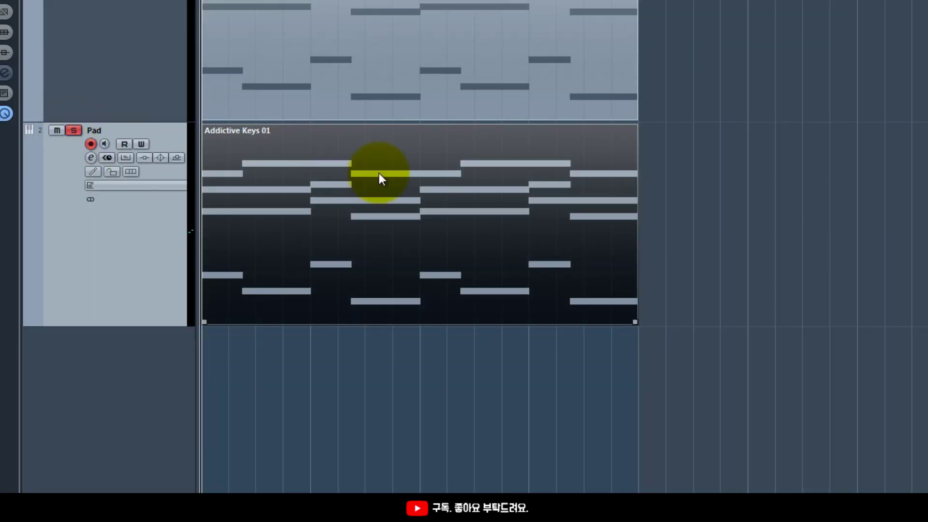
key(h)
scroll(386, 218, down, 3)
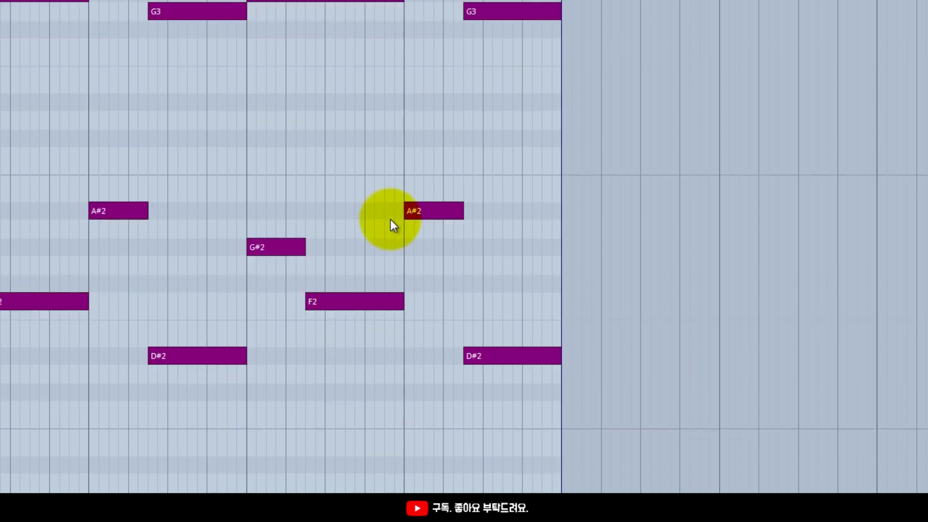
key(h)
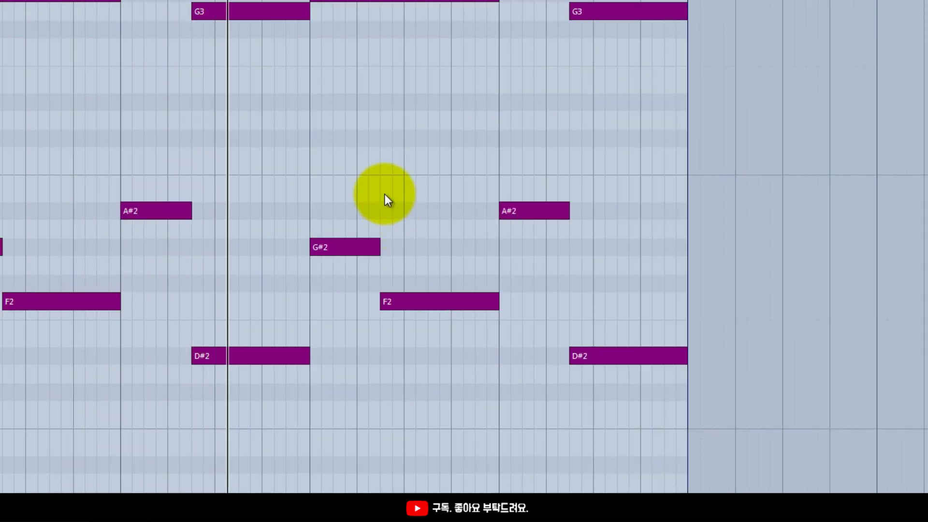
scroll(414, 185, up, 3)
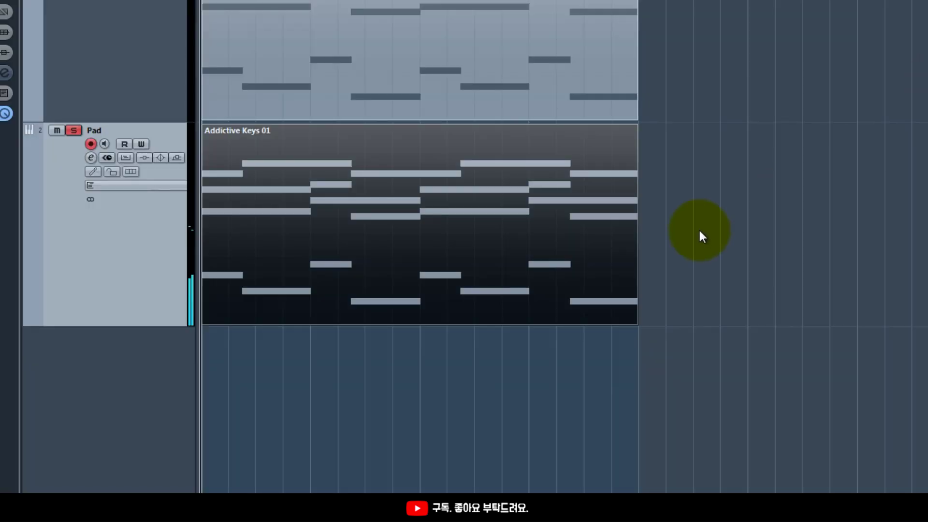
Turn off the Pad track's solo and play the Piano and Pad tracks together
click(201, 191)
click(73, 132)
key(space)
right_click(851, 185)
click(851, 185)
click(239, 251)
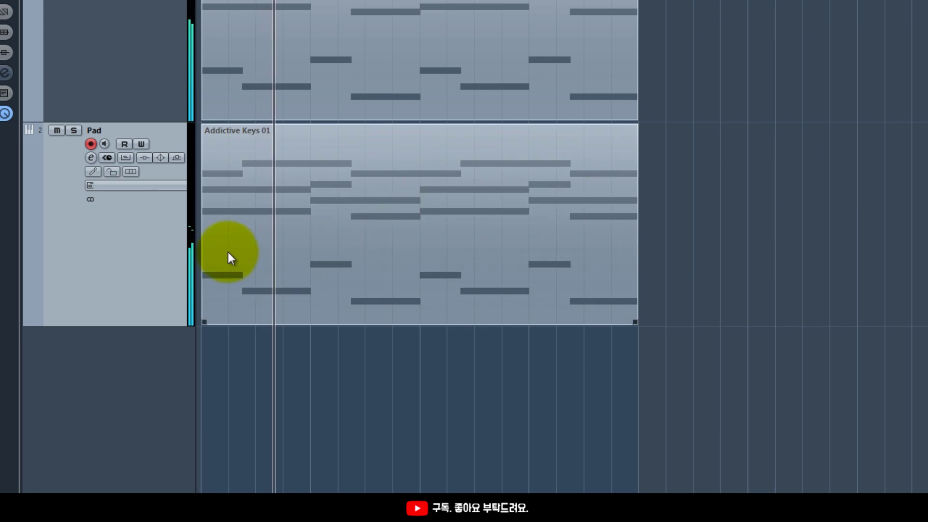
Adjust the Pad track's volume fader in the mixer during playback and close the mixer
key(F3)
click(333, 357)
mouse_move(295, 325)
mouse_down()
mouse_move(298, 274)
mouse_move(294, 343)
mouse_move(301, 326)
mouse_up()
key(F3)
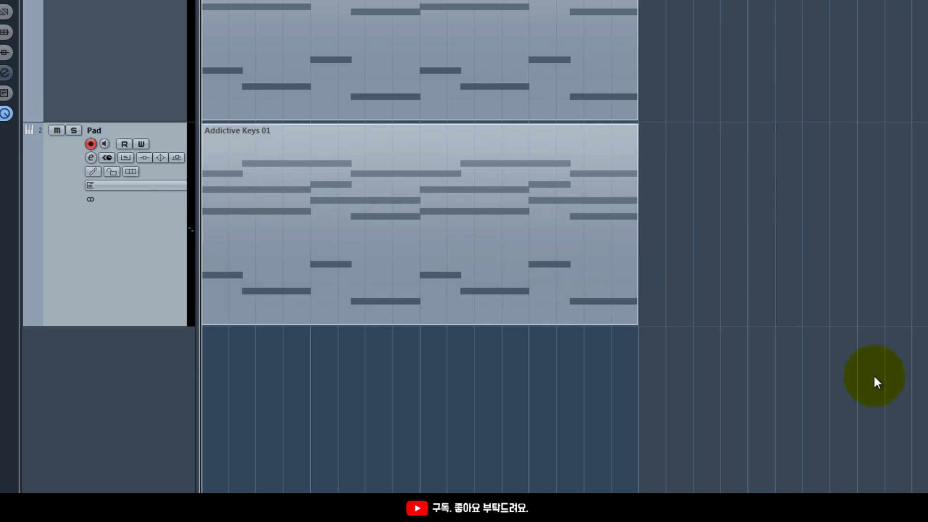
Play both tracks again, open the Piano and Pad parts together in the Key Editor, and close it
key(space)
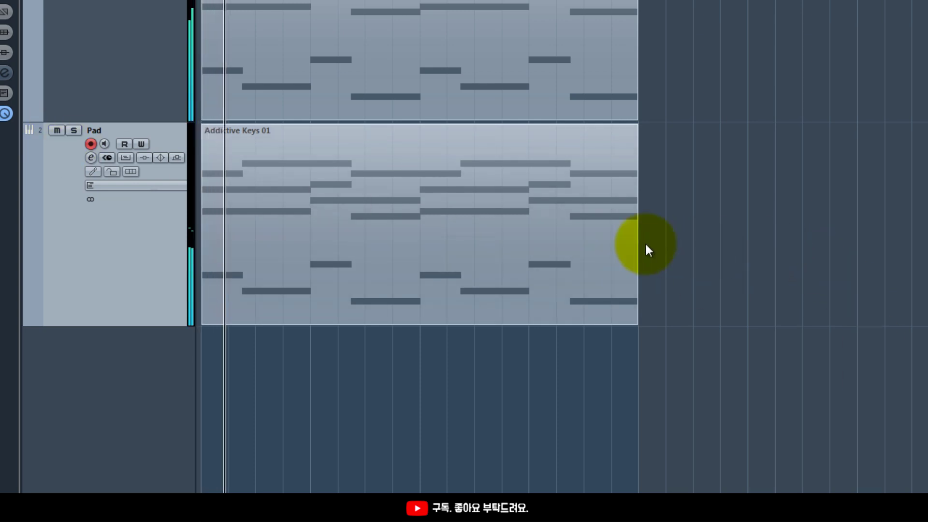
click(599, 185)
double_click(596, 97)
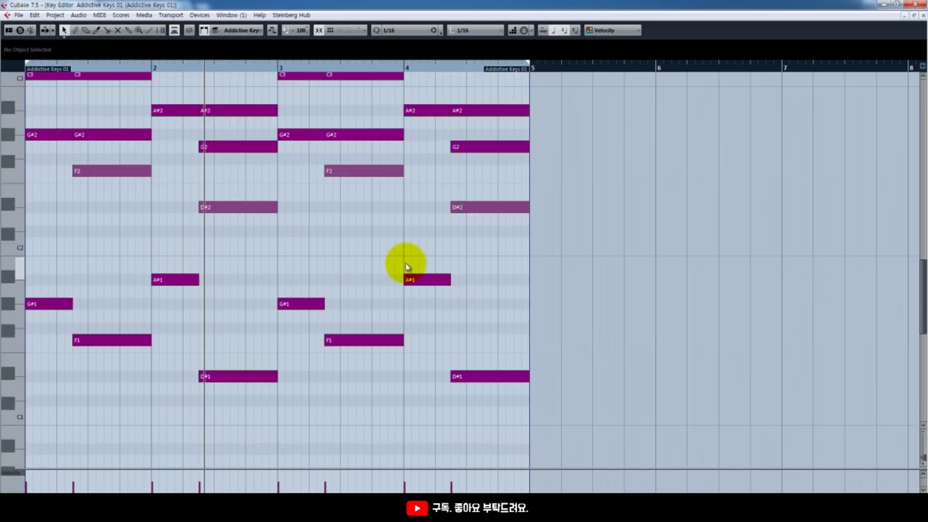
click(923, 15)
Open the Pad part alone, mark its low G#2, F2, A#2 and D#2 notes, and close the editor
double_click(394, 272)
drag(527, 341, 10, 186)
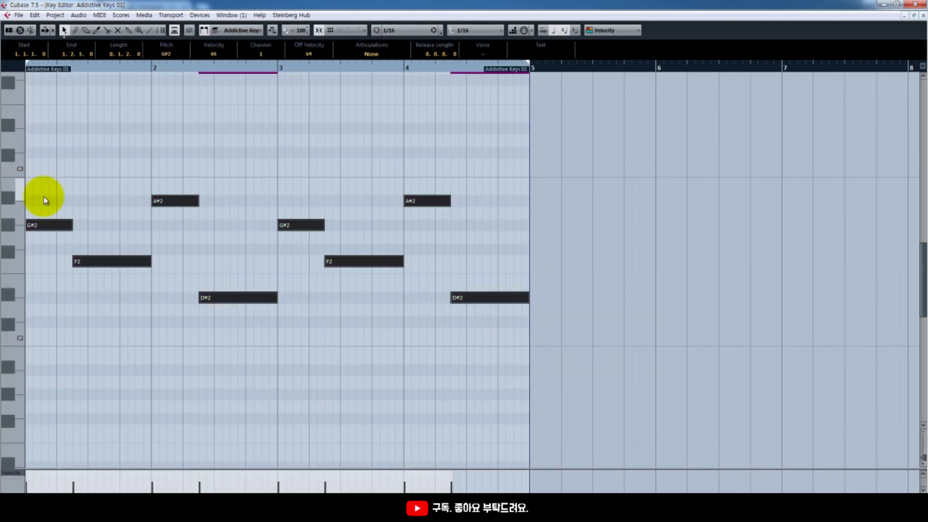
scroll(145, 232, up, 3)
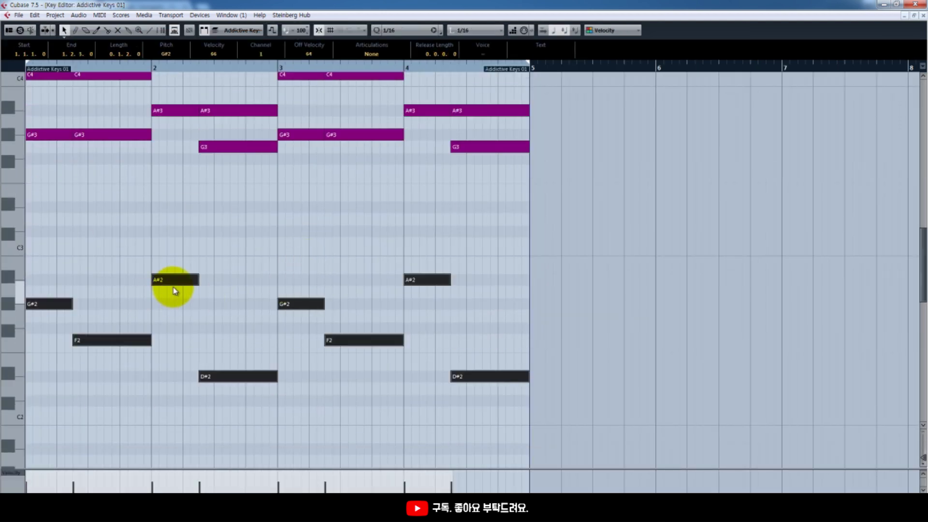
click(236, 253)
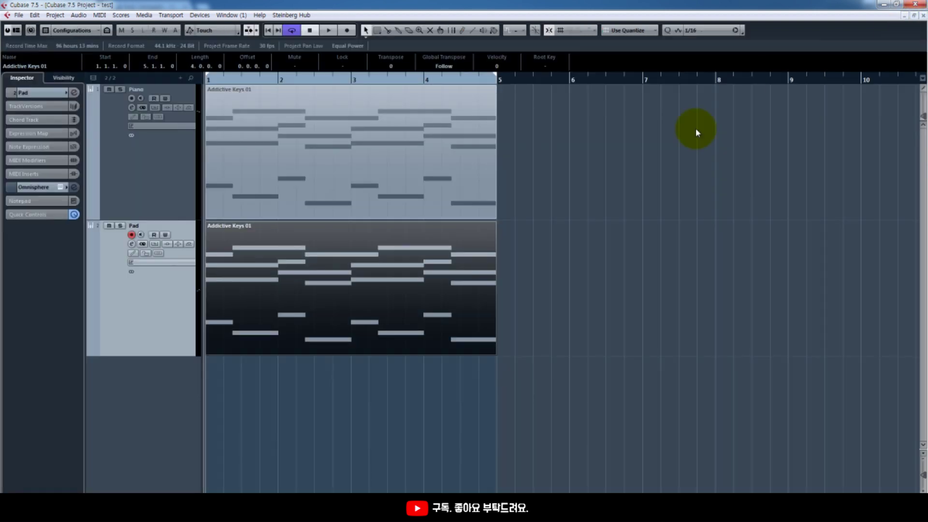
click(923, 15)
Reopen the Pad part, select all its notes and transpose them down one octave
double_click(348, 303)
scroll(452, 325, down, 3)
drag(452, 325, 10, 156)
scroll(483, 285, up, 6)
drag(525, 275, 6, 92)
scroll(6, 91, up, 2)
key(shift+Down)
scroll(6, 92, down, 8)
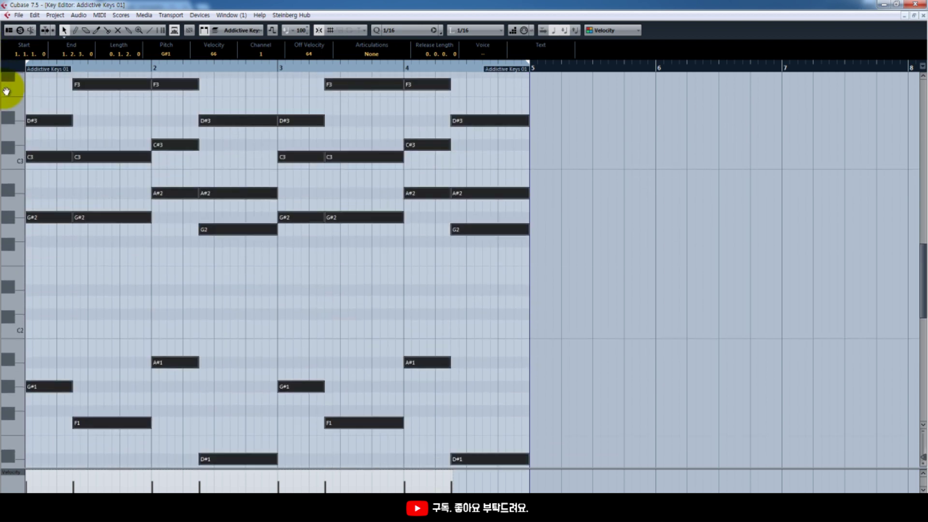
Play the lowered Pad notes and check the Pad track's level in the mixer
key(space)
key(F3)
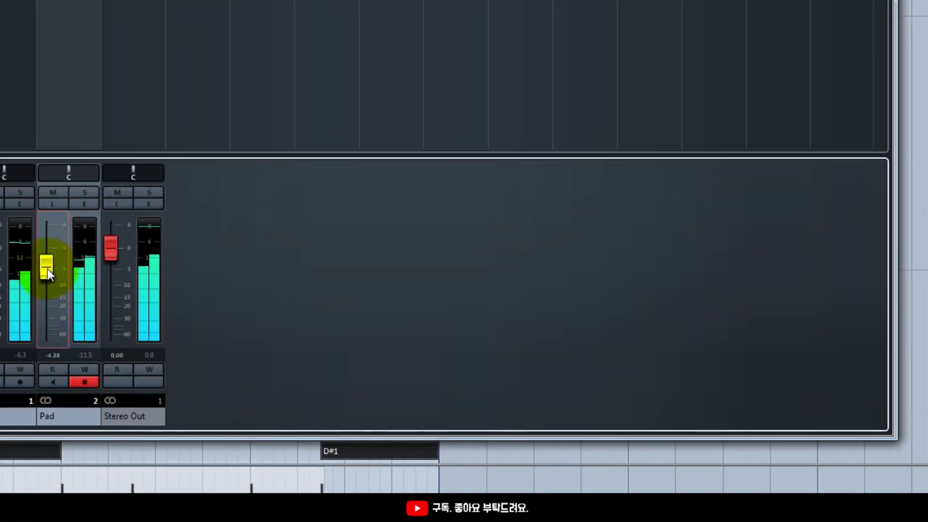
key(F3)
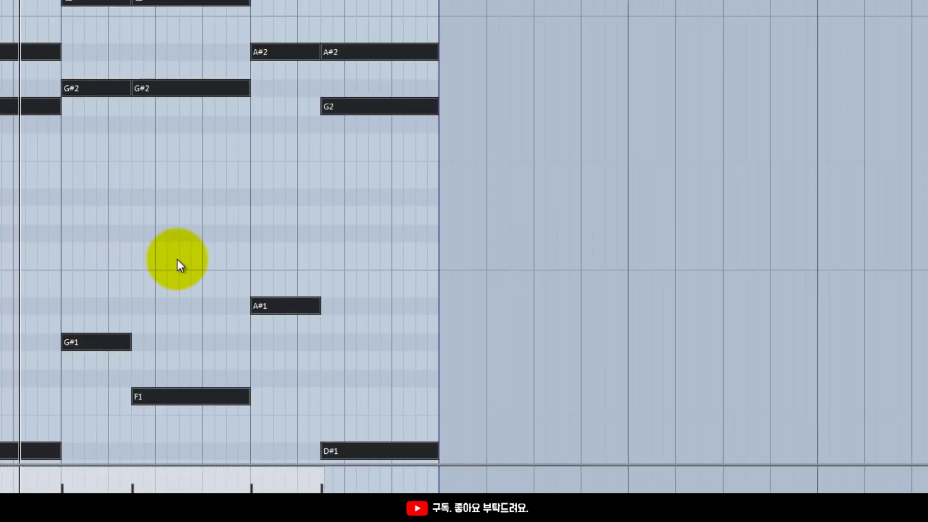
Move all the Pad notes back up one octave and clear the note selection
scroll(178, 260, down, 4)
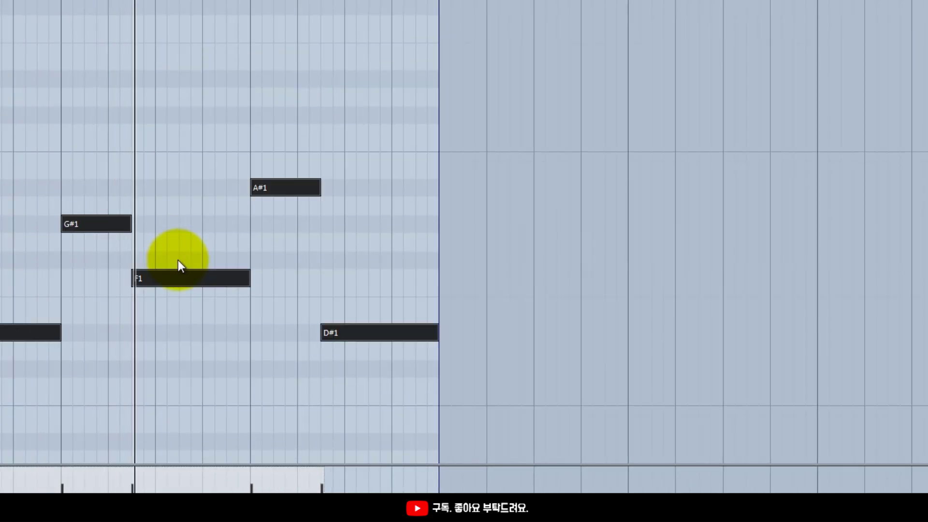
scroll(178, 260, up, 5)
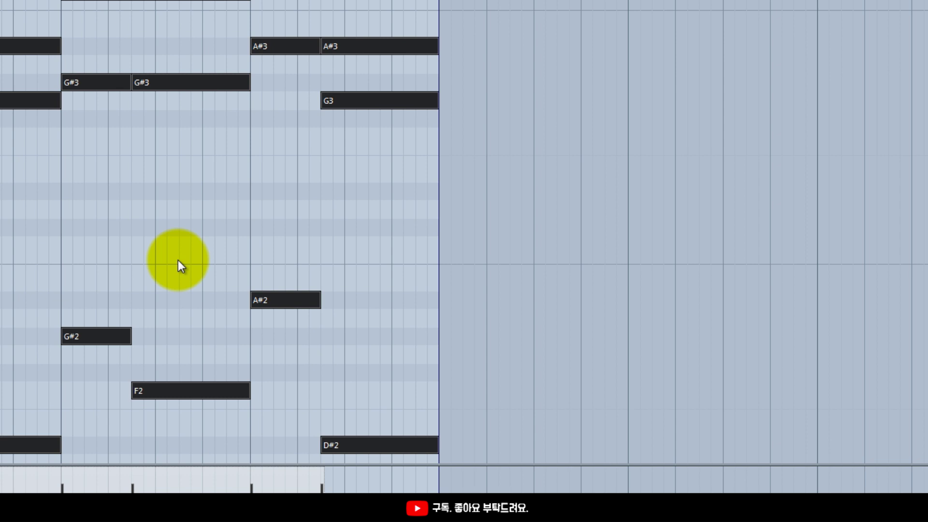
click(159, 253)
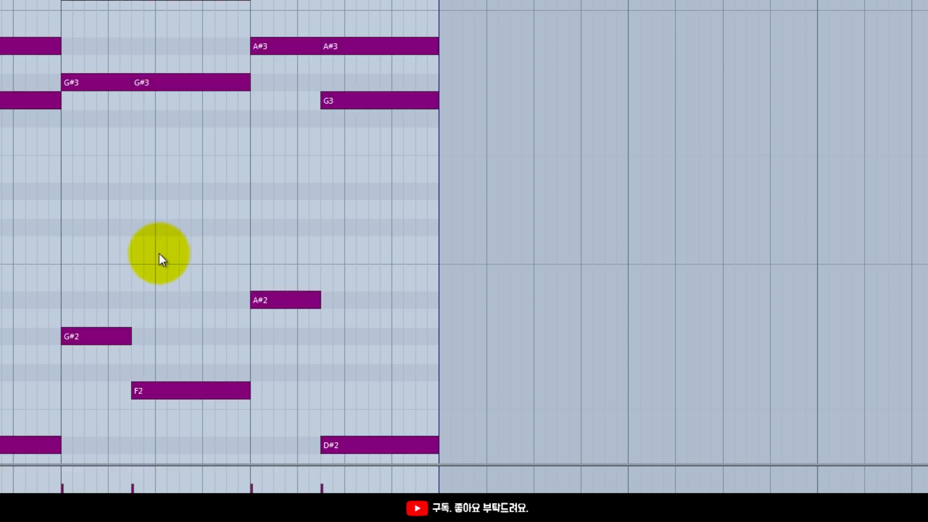
Set the Pad track's volume to -10.1 in the mixer and close the mixer
key(F3)
drag(51, 267, 54, 294)
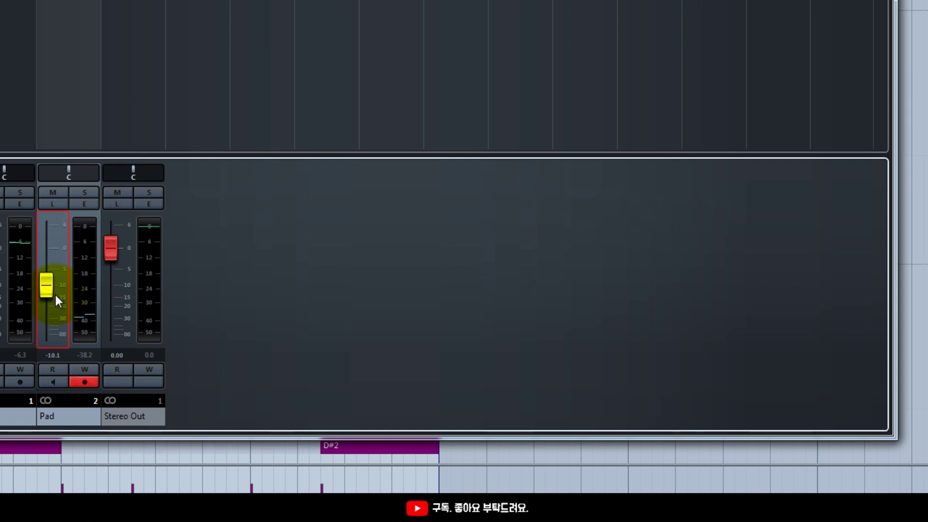
key(F3)
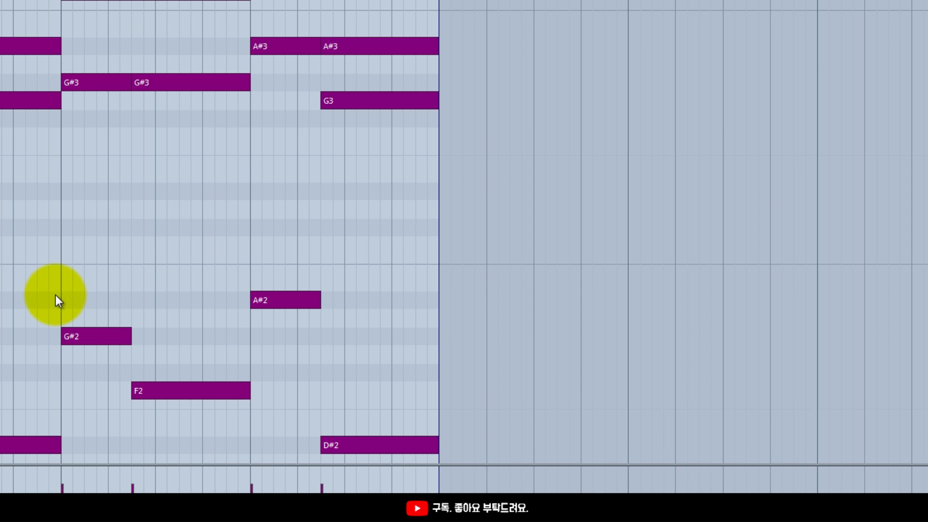
Close the Pad part's Key Editor and deselect everything in the project
right_click(104, 254)
click(105, 254)
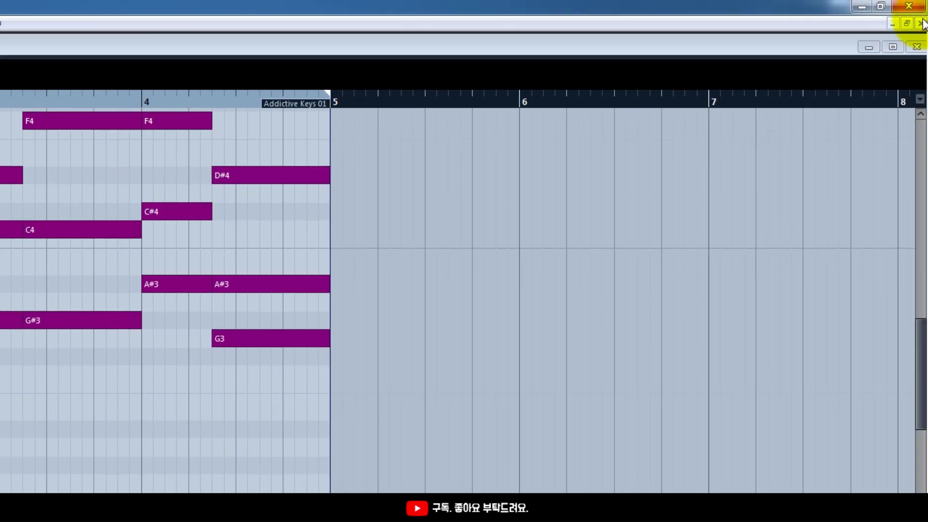
click(908, 11)
right_click(614, 393)
right_click(529, 415)
click(529, 415)
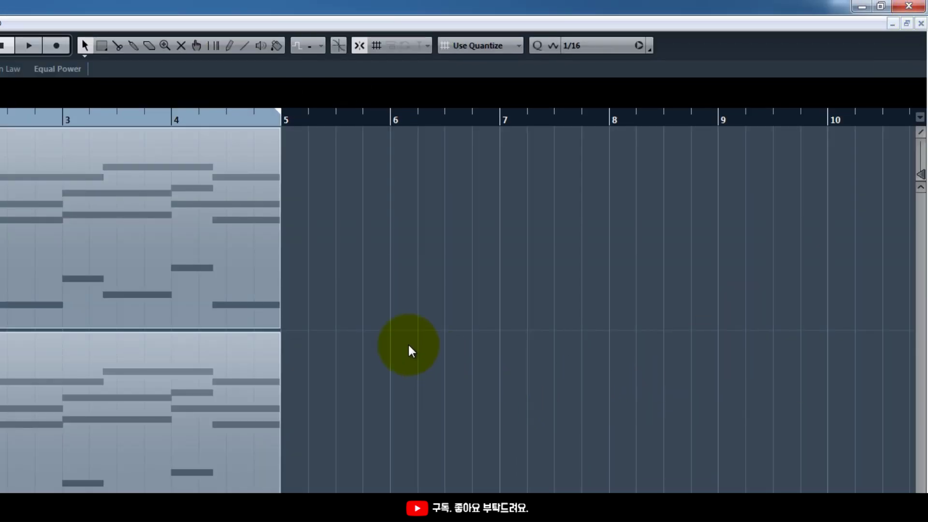
key(ctrl+a)
click(427, 428)
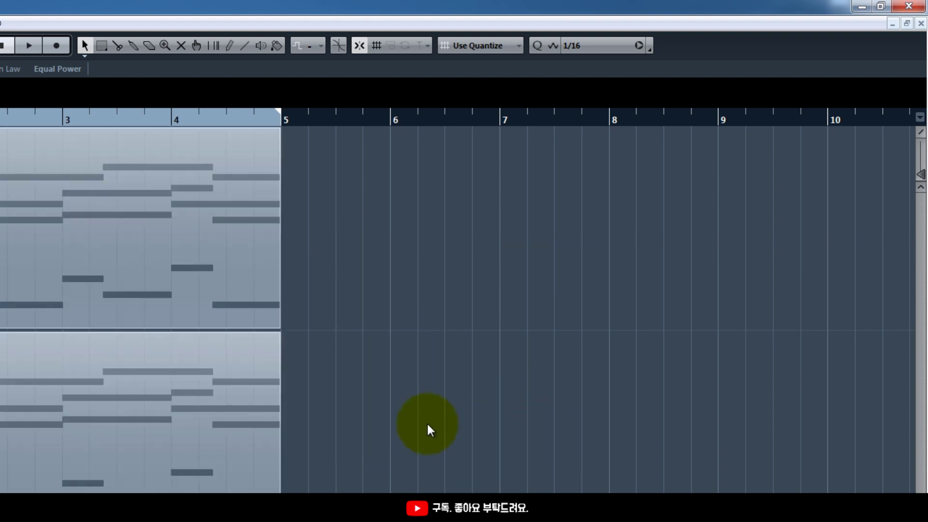